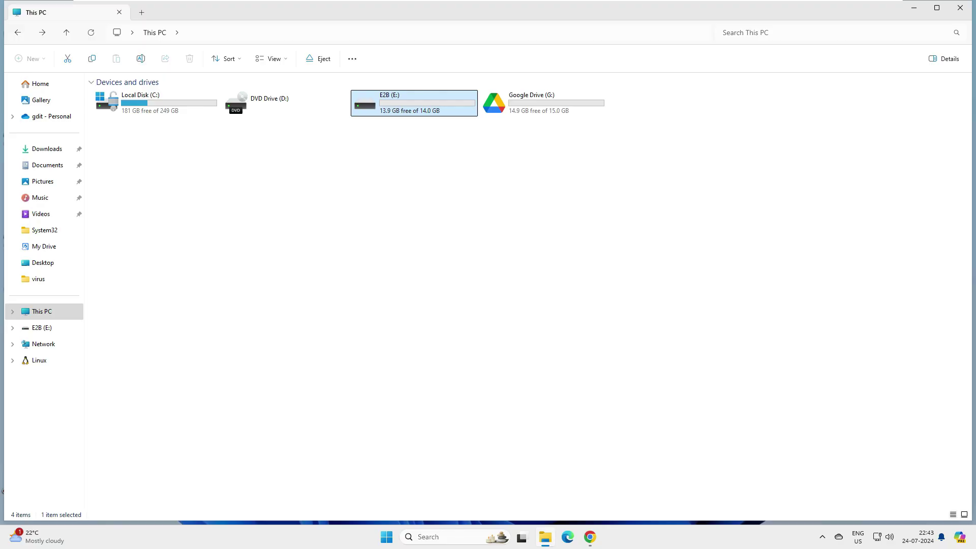
Check the PC's Windows edition in its system properties, then close that window.
right_click(42, 312)
left_click(101, 300)
left_click(81, 456)
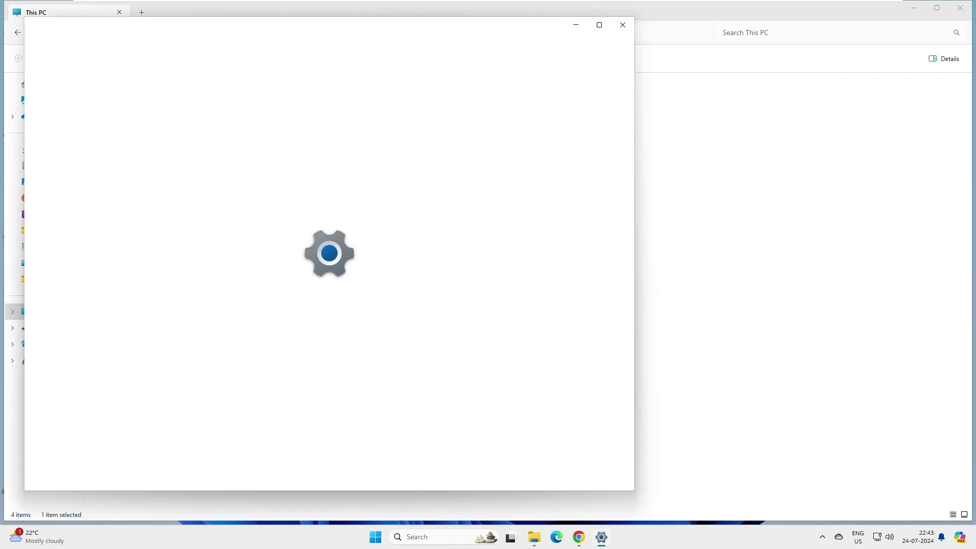
left_click_drag(328, 319, 278, 319)
left_click(622, 25)
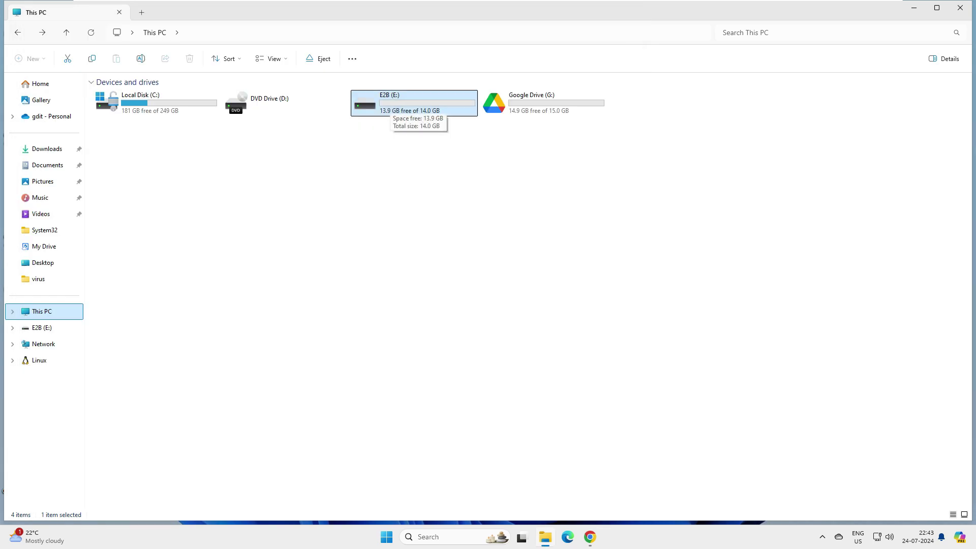
Open E2B (E:) and select its files one by one, then all seven together, then deselect.
double_click(402, 102)
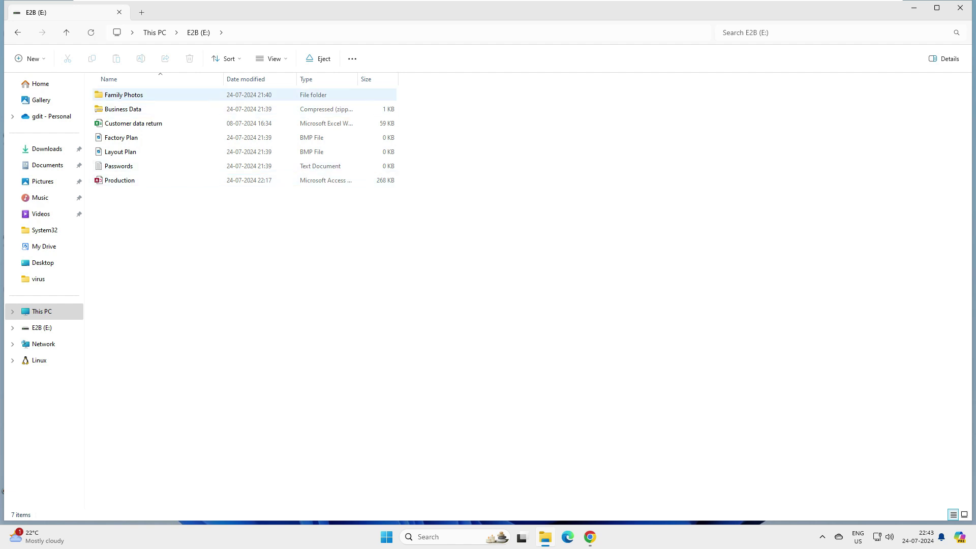
left_click(152, 108)
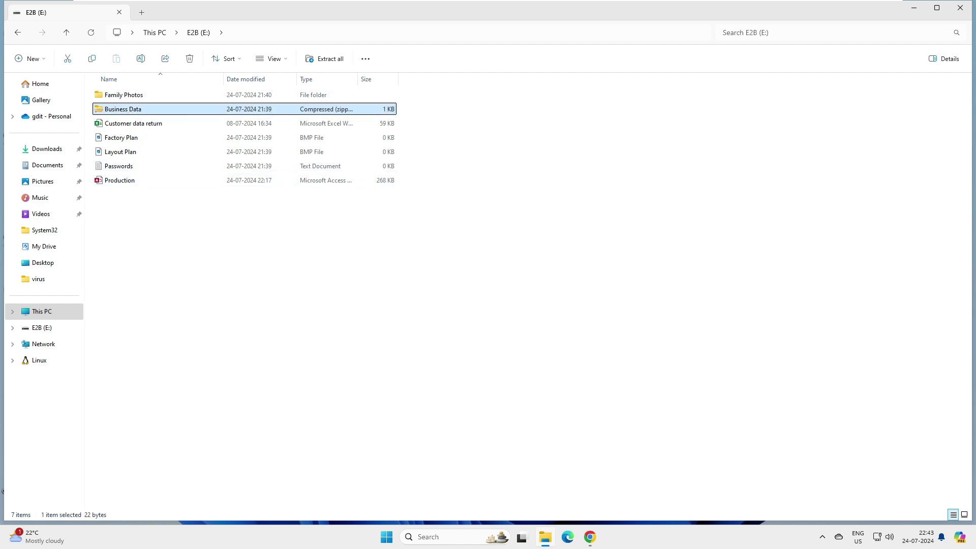
left_click(152, 123)
left_click(153, 137)
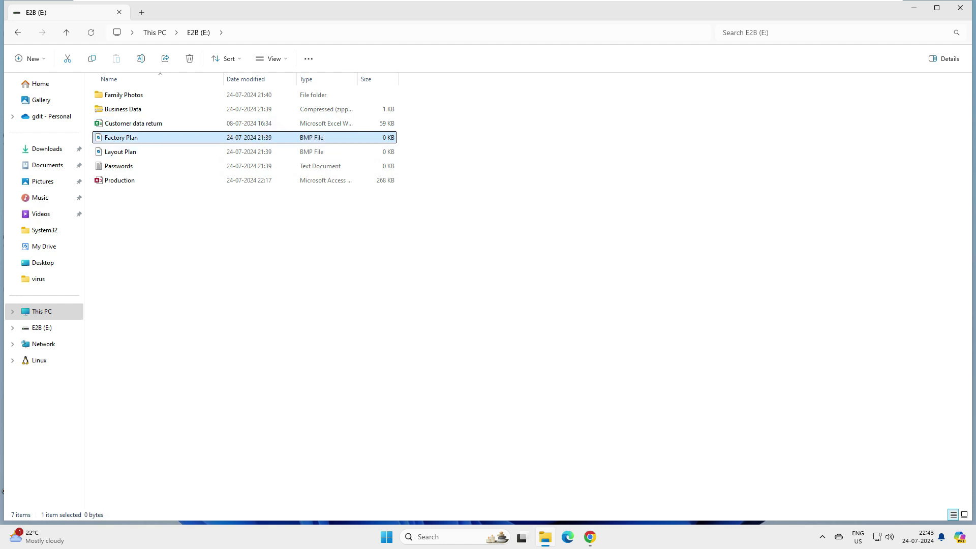
left_click(153, 151)
left_click(152, 166)
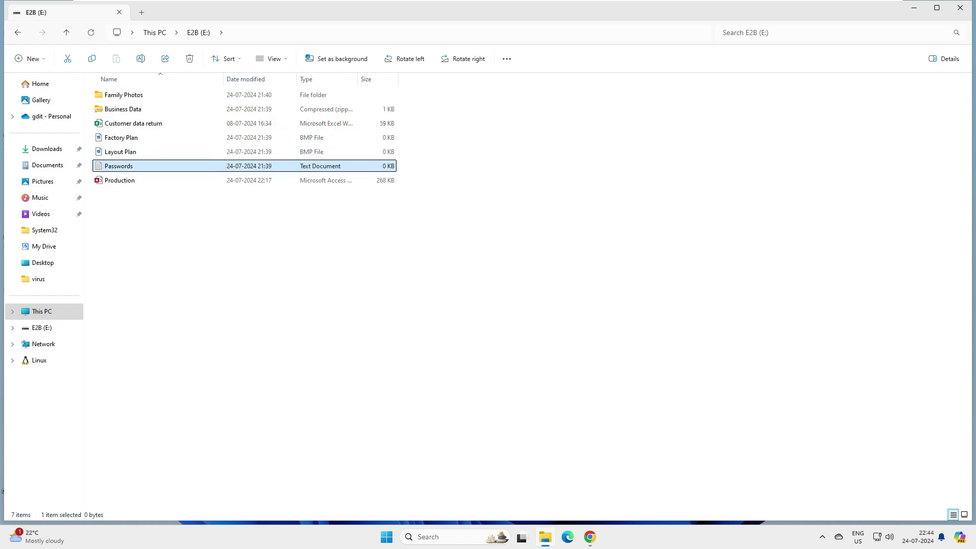
left_click(153, 180)
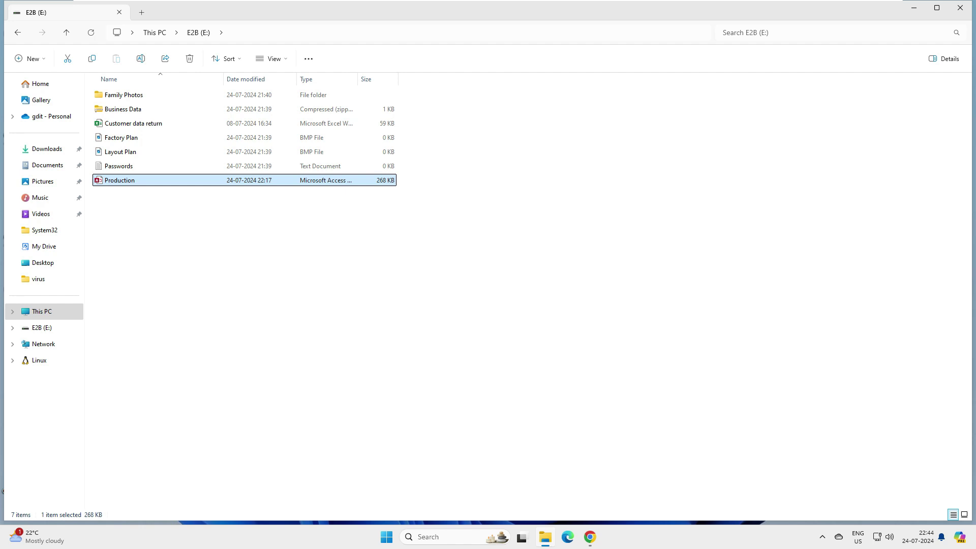
left_click_drag(380, 267, 114, 90)
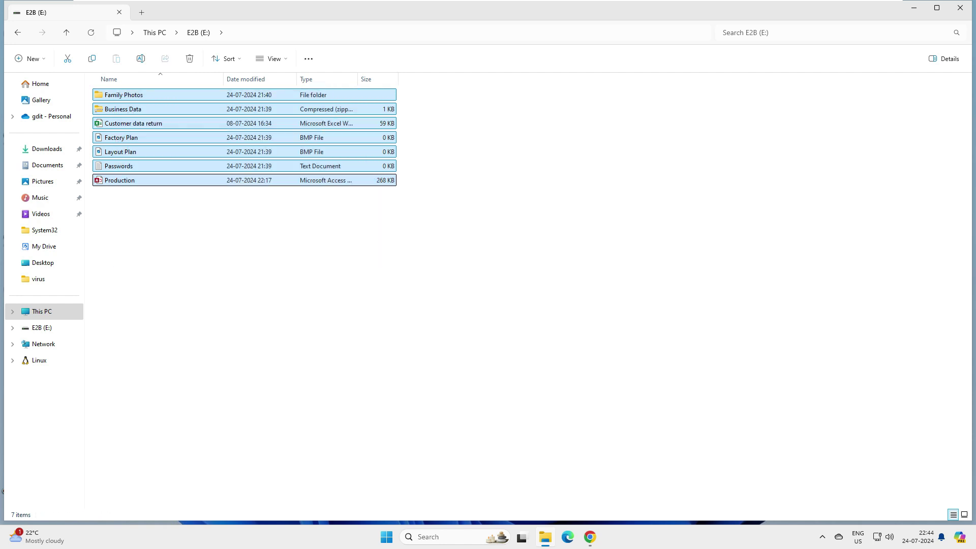
key("Escape")
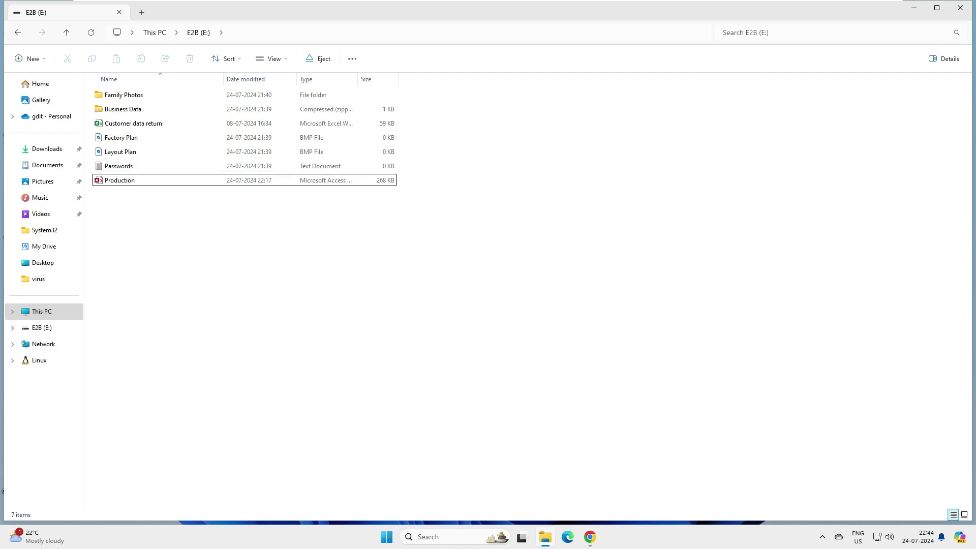
Close the E2B window, reopen File Explorer at This PC, and bring up E2B (E:)'s menu.
key("super+d")
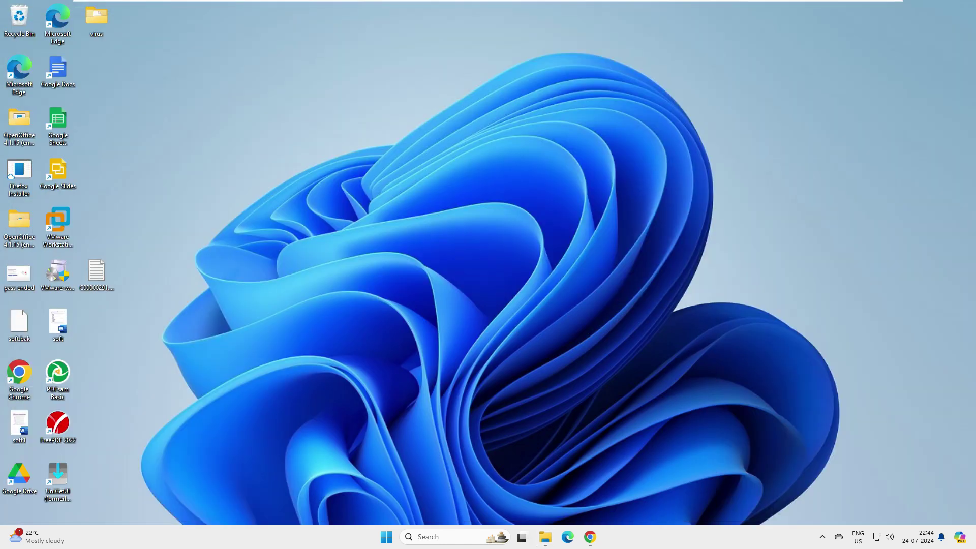
key("super+d")
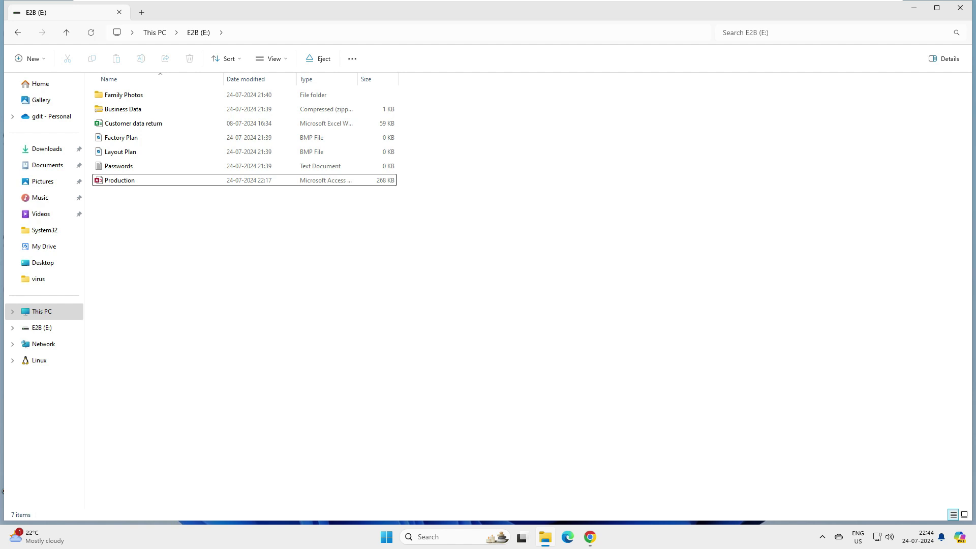
left_click(961, 8)
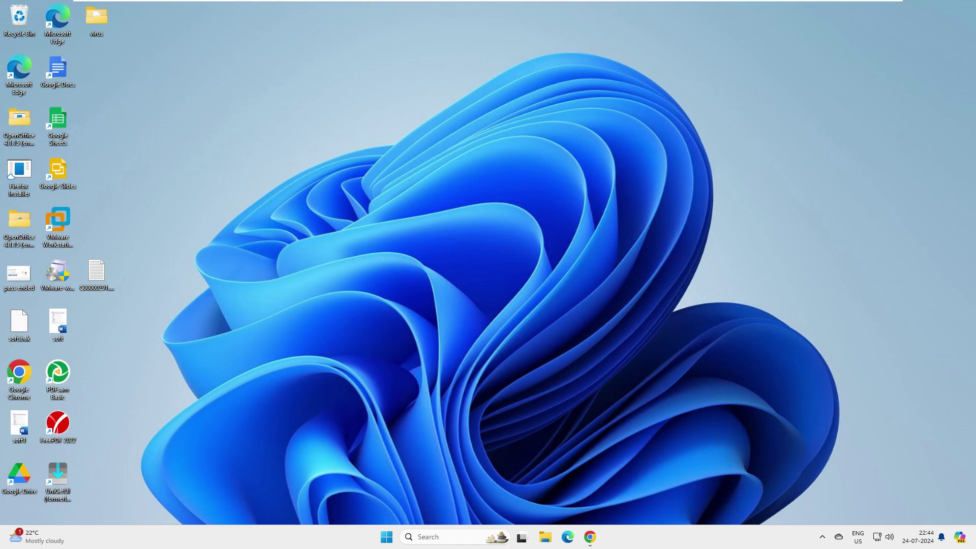
left_click(545, 537)
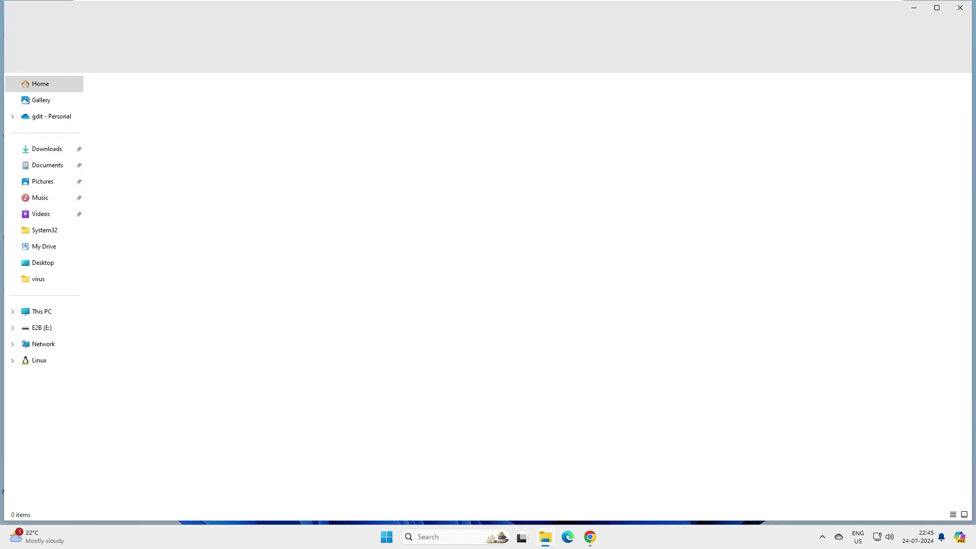
left_click(387, 104)
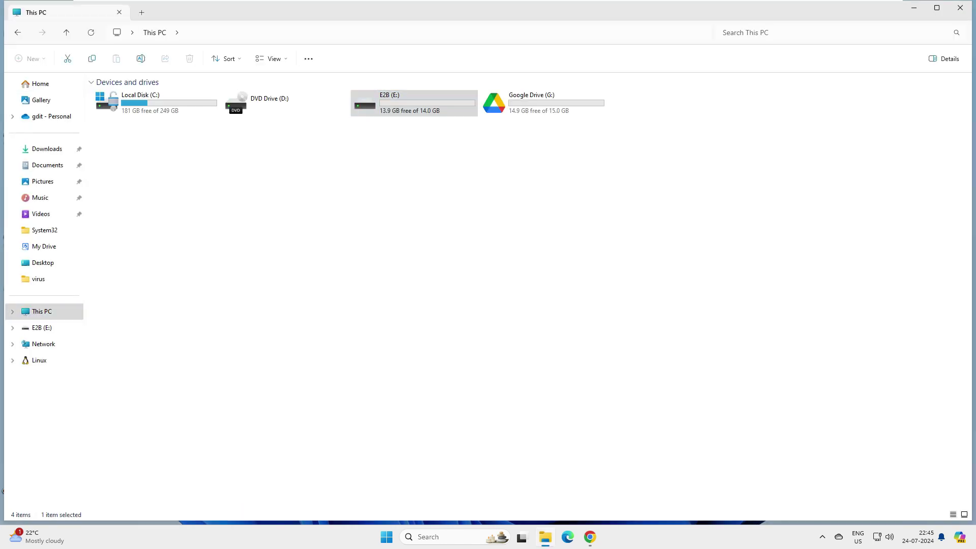
right_click(381, 103)
Choose Turn BitLocker on from the E2B (E:) drive's full options menu.
left_click(433, 270)
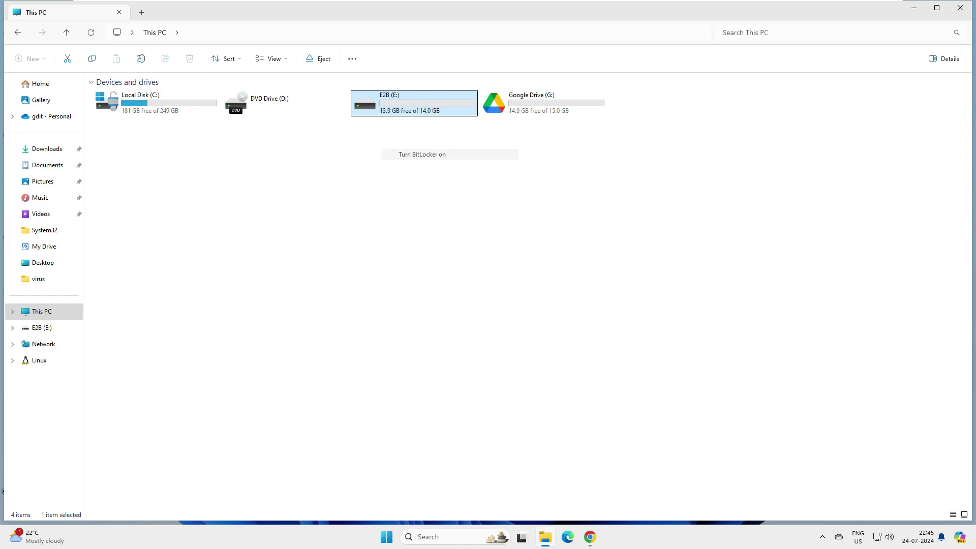
left_click(422, 154)
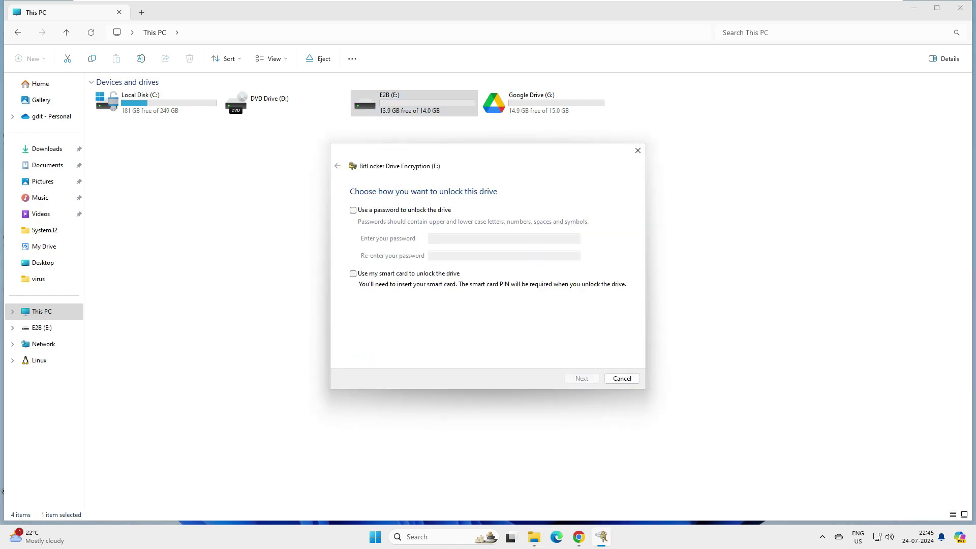
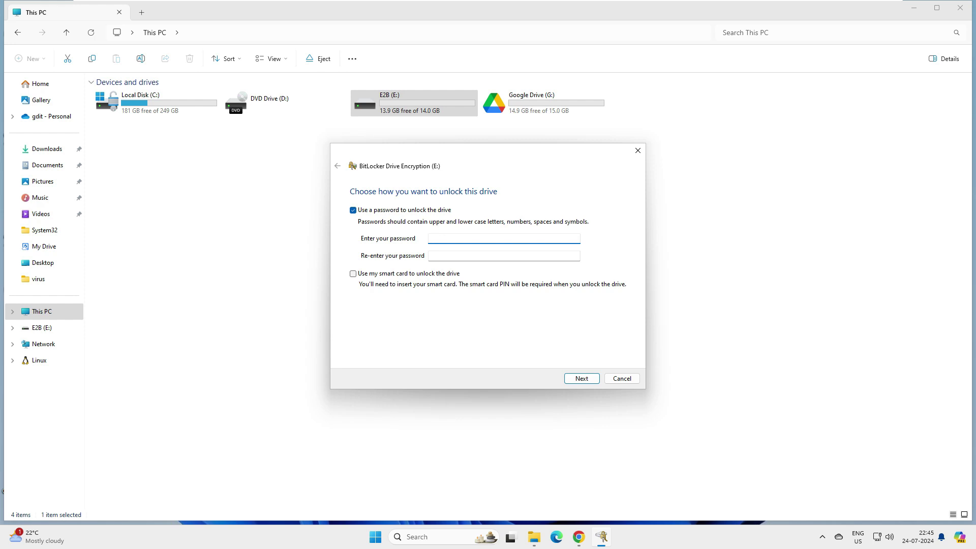
Enable password unlock for E2B, entering the password twice, and continue.
key("Tab")
key("Return")
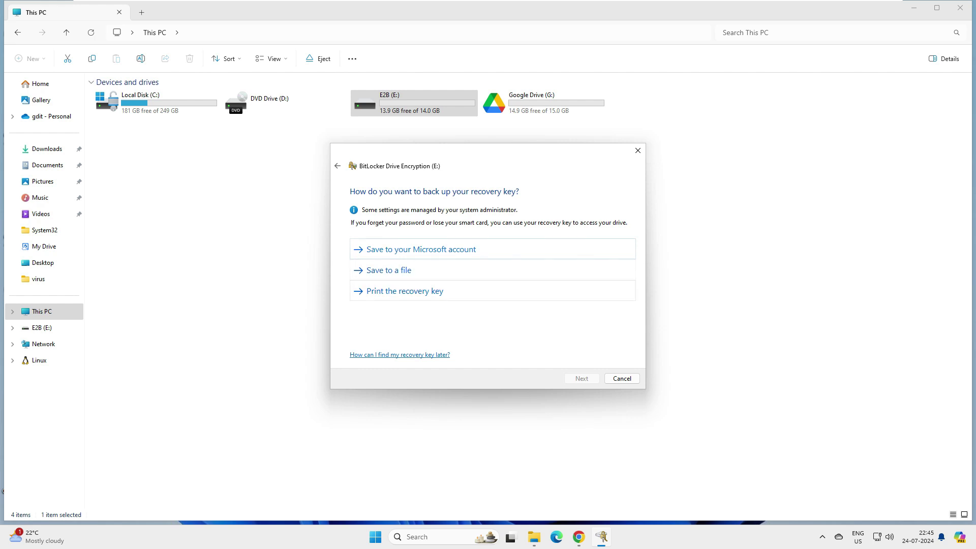
Save the recovery key file to My Drive after the Desktop location is refused.
left_click(389, 270)
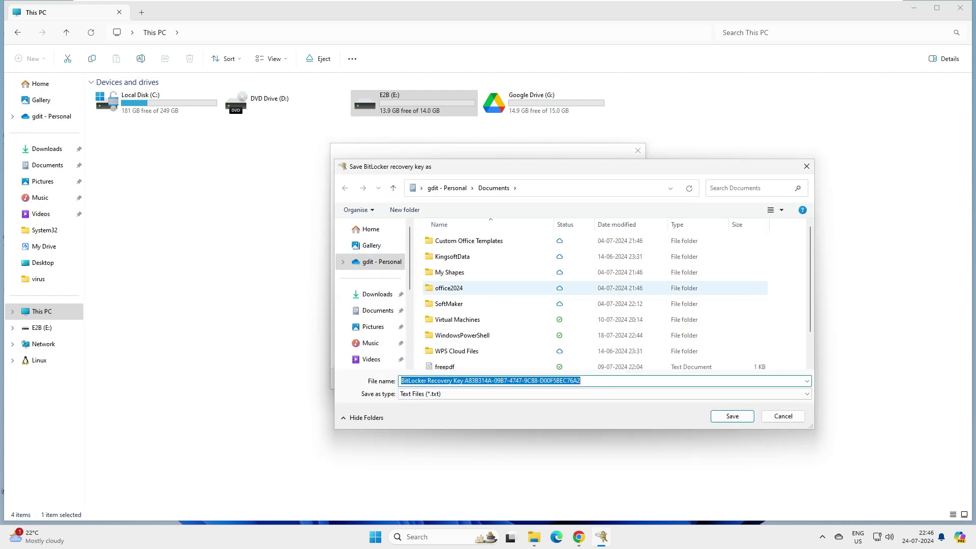
left_click(378, 310)
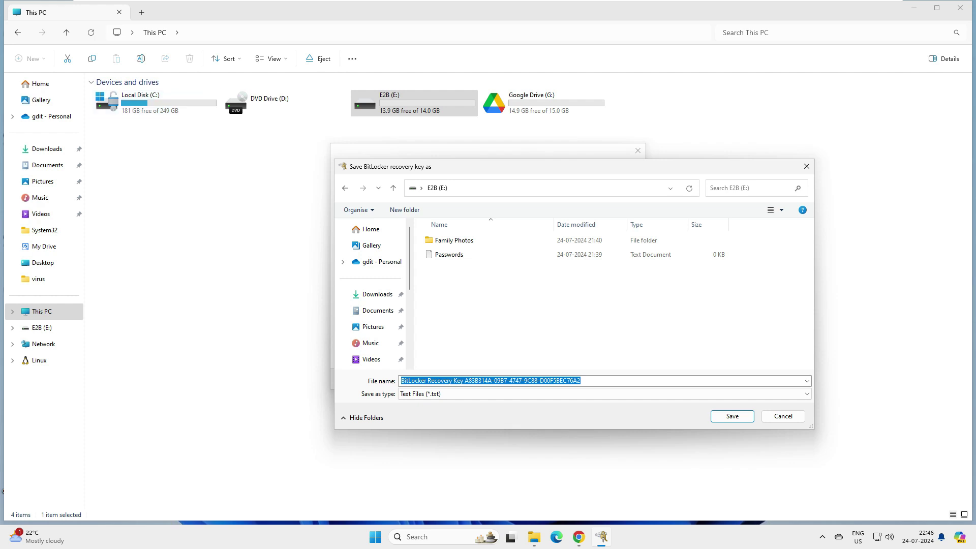
scroll(372, 308, "down", 4)
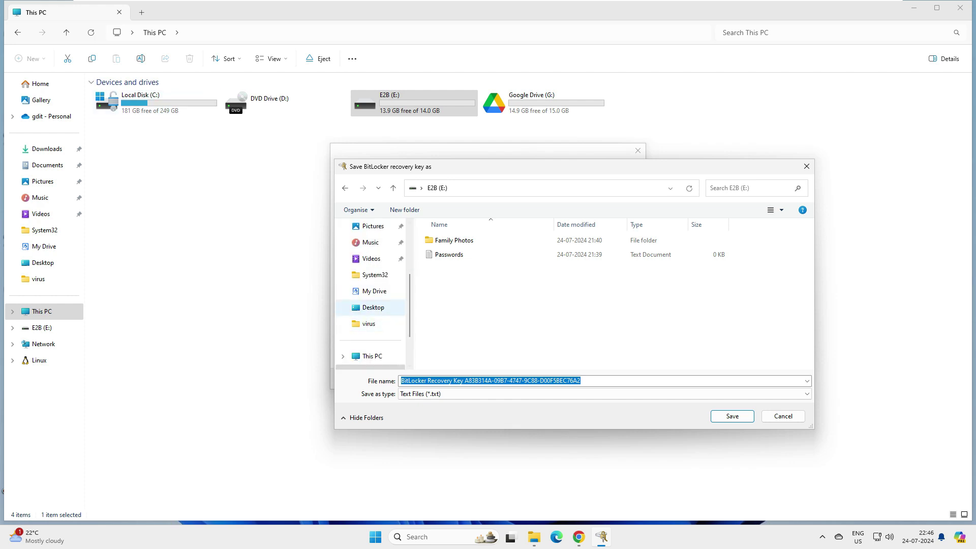
left_click(371, 308)
key("Return")
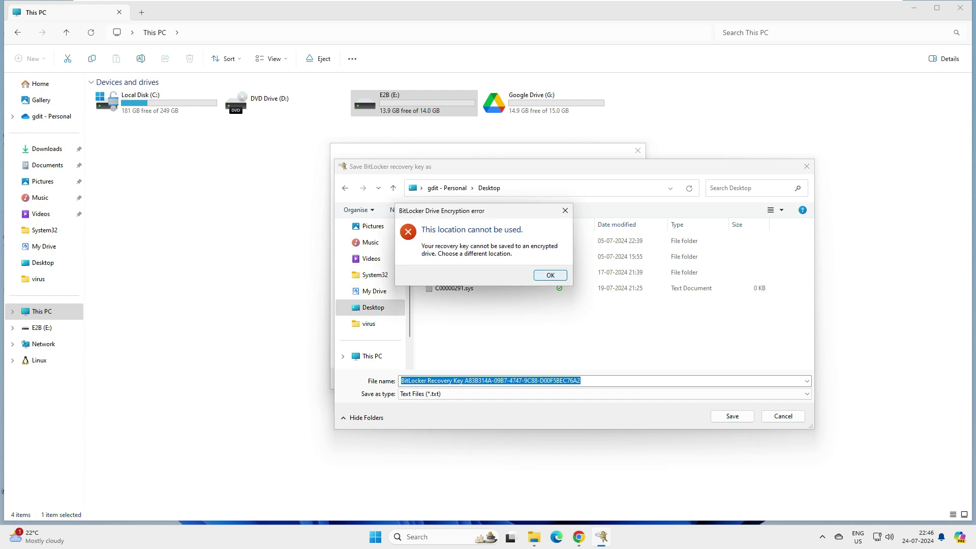
key("Return")
scroll(371, 295, "down", 1)
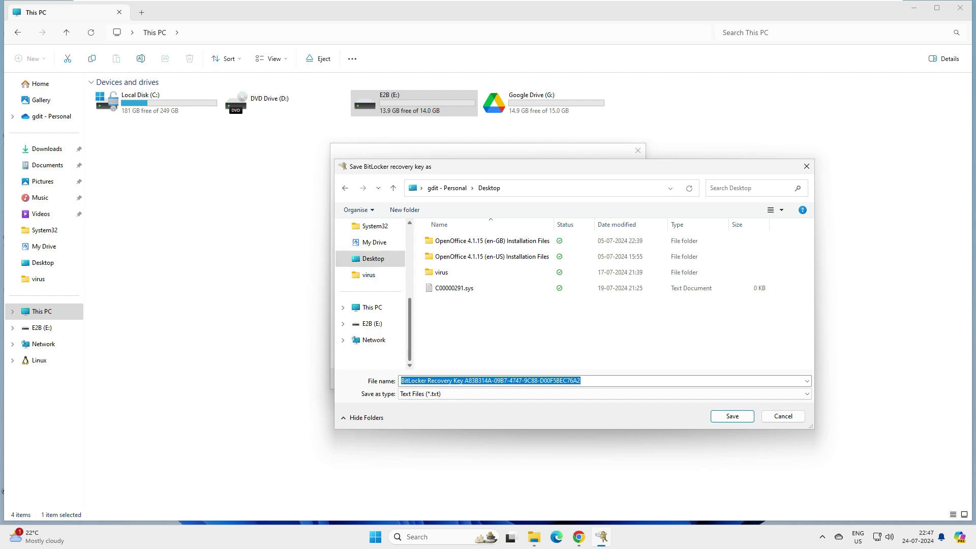
scroll(371, 295, "up", 1)
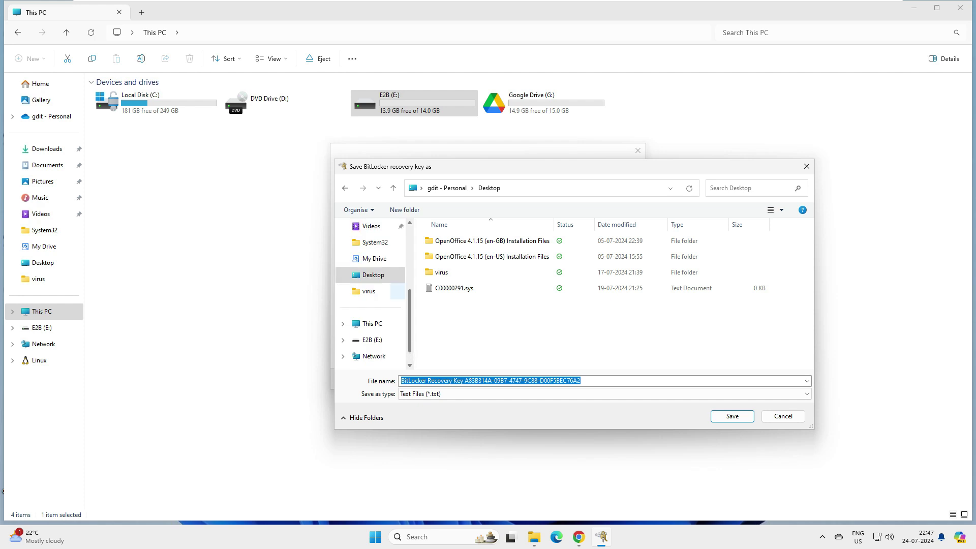
left_click(374, 259)
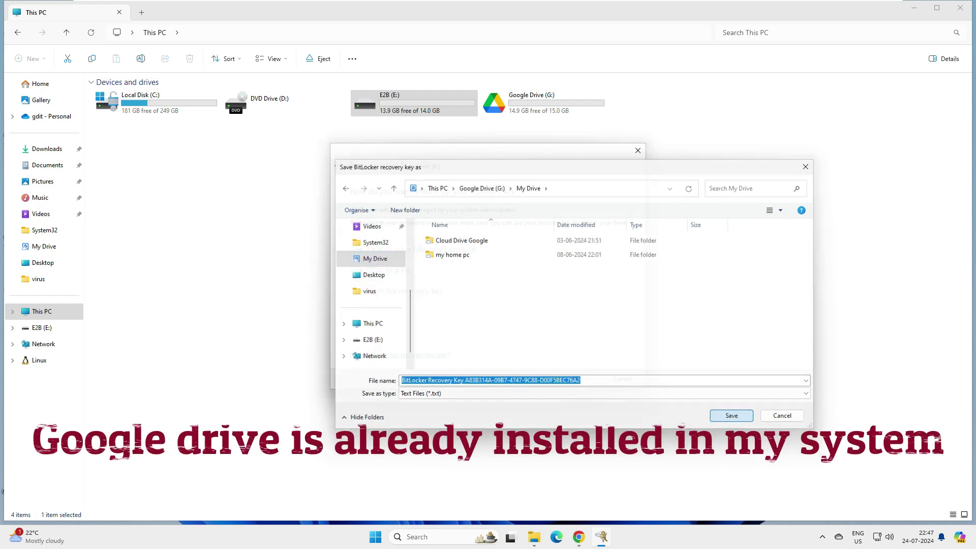
key("Return")
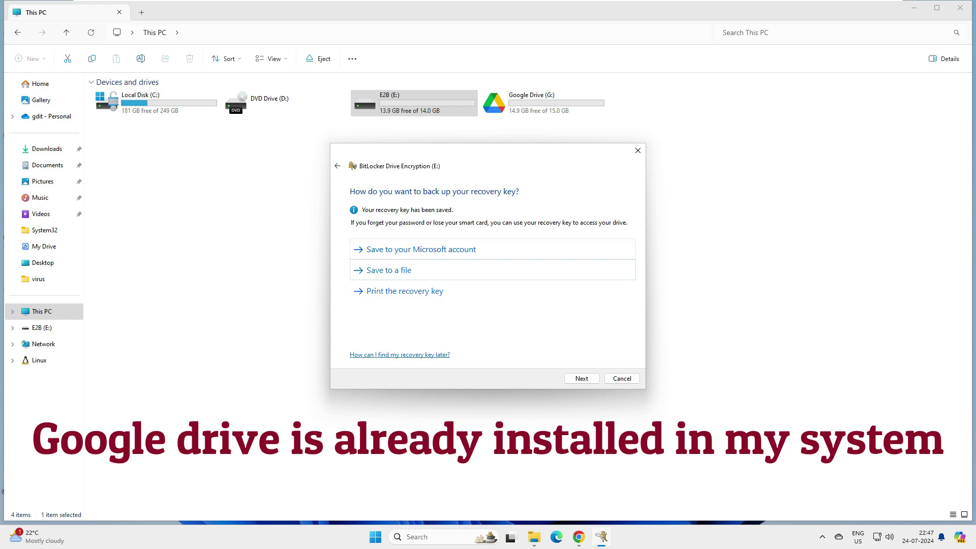
Finish the recovery key backup step and continue to the encryption options.
key("Up")
key("Return")
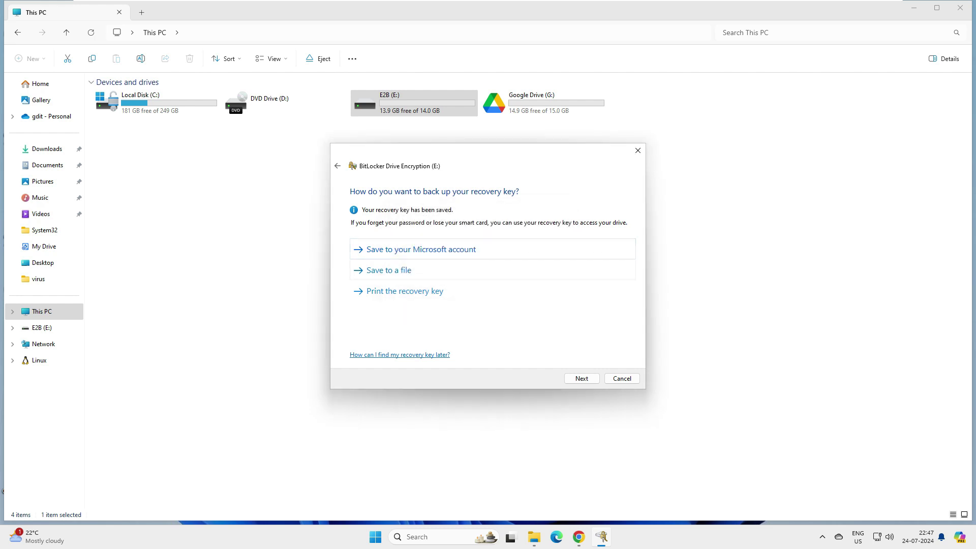
key("Down")
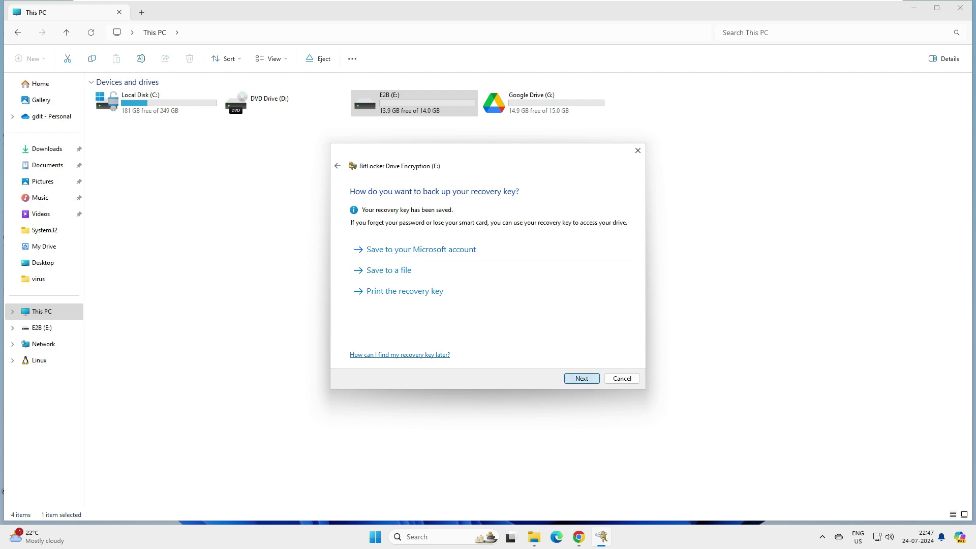
key("Return")
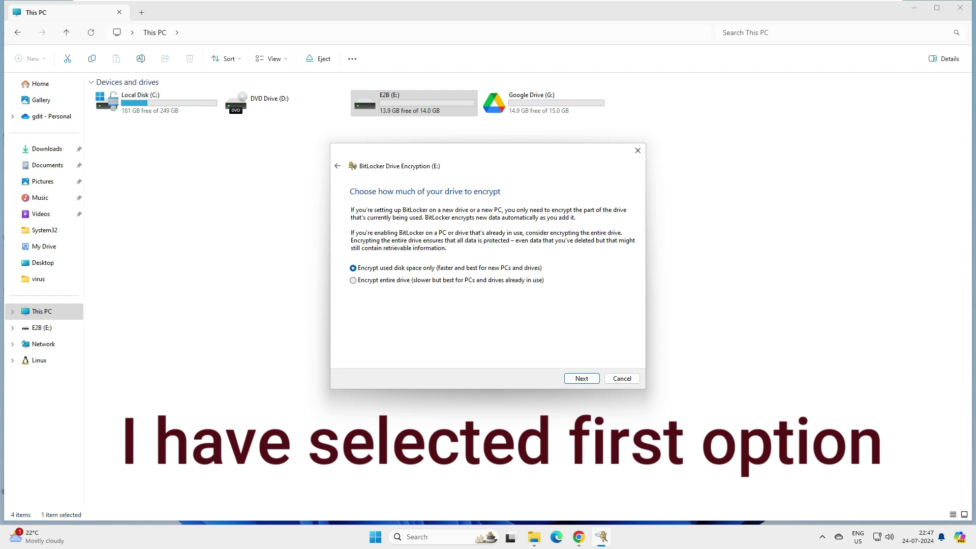
Encrypt used disk space only in Compatible mode and dismiss the completion message.
key("Return")
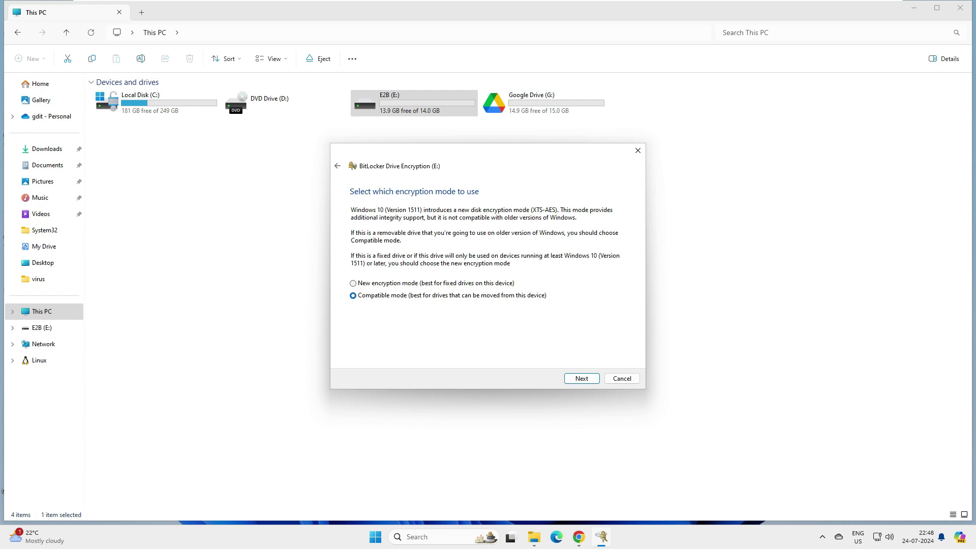
key("Return")
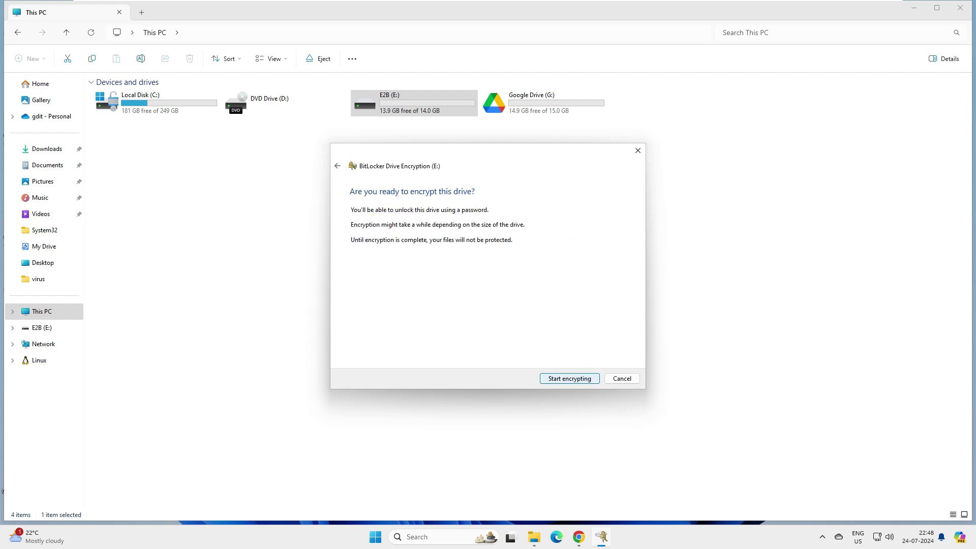
key("Return")
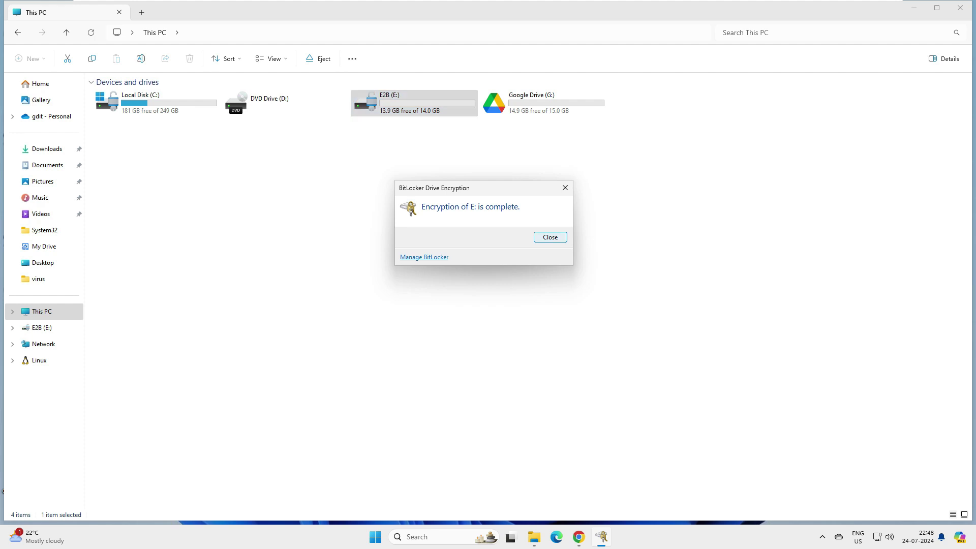
key("Return")
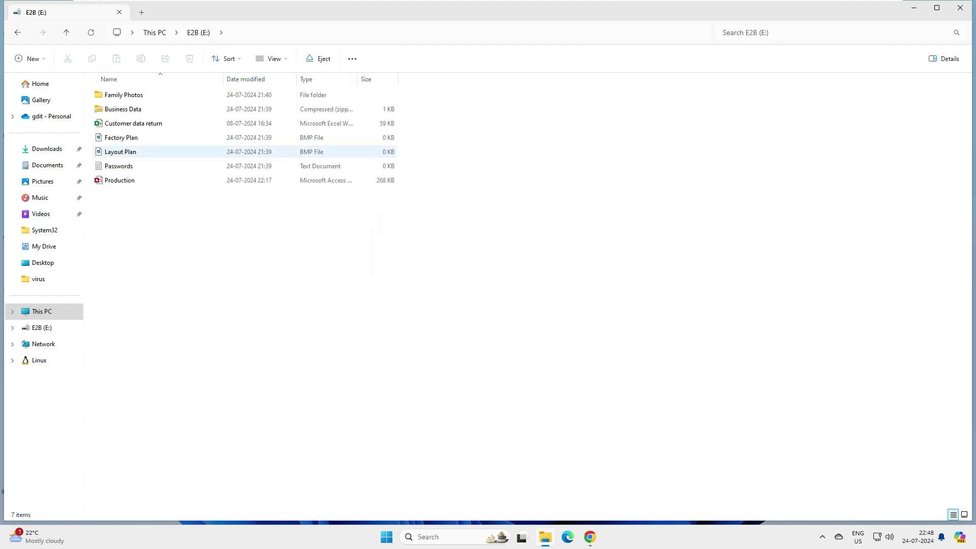
Revisit the E2B (E:) drive's files, then return to the drive list.
key("alt+Left")
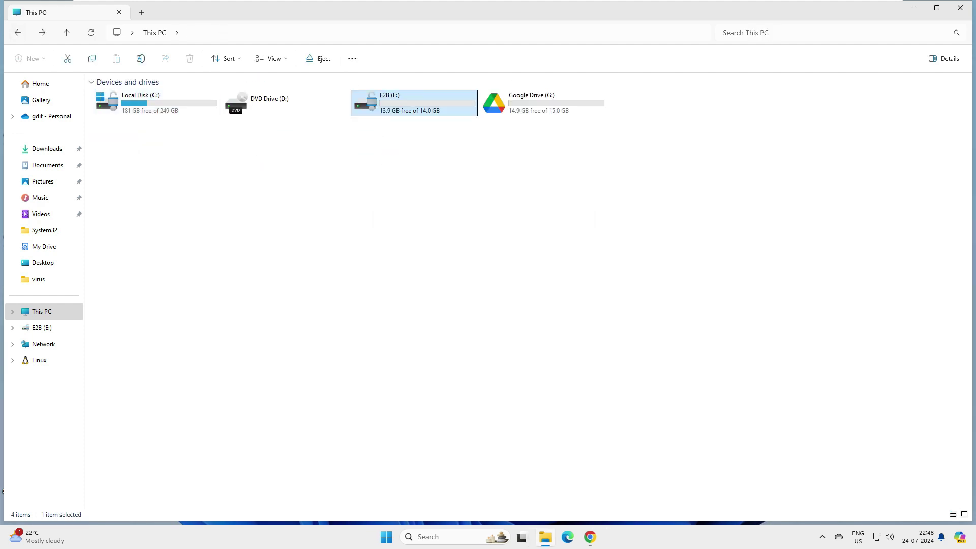
key("alt+Right")
key("alt+Left")
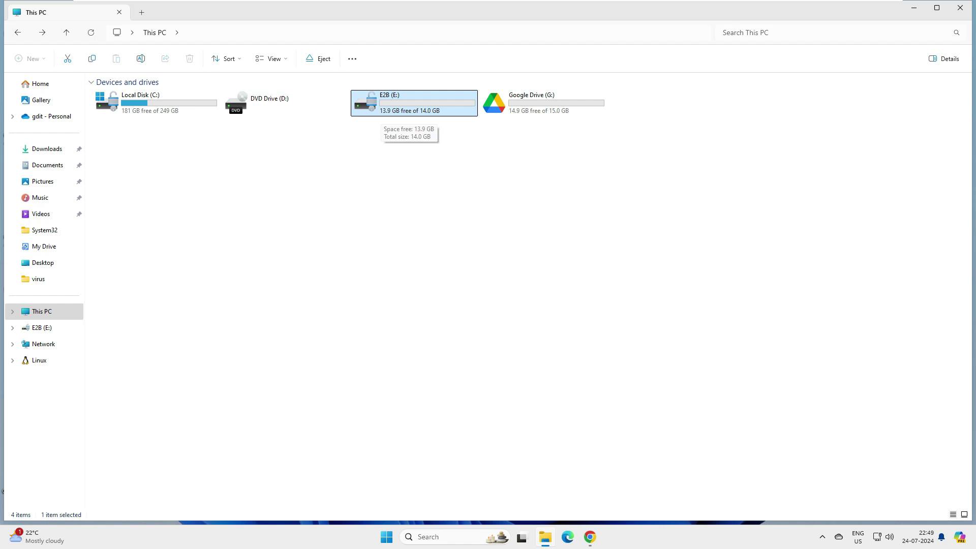
Safely remove the USB drive from the notification area's hardware menu.
left_click(822, 537)
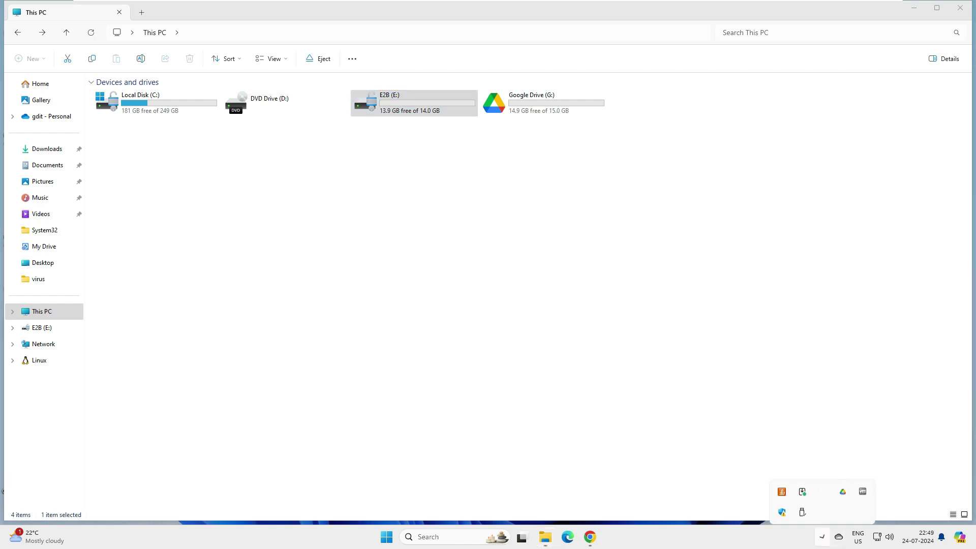
left_click(802, 505)
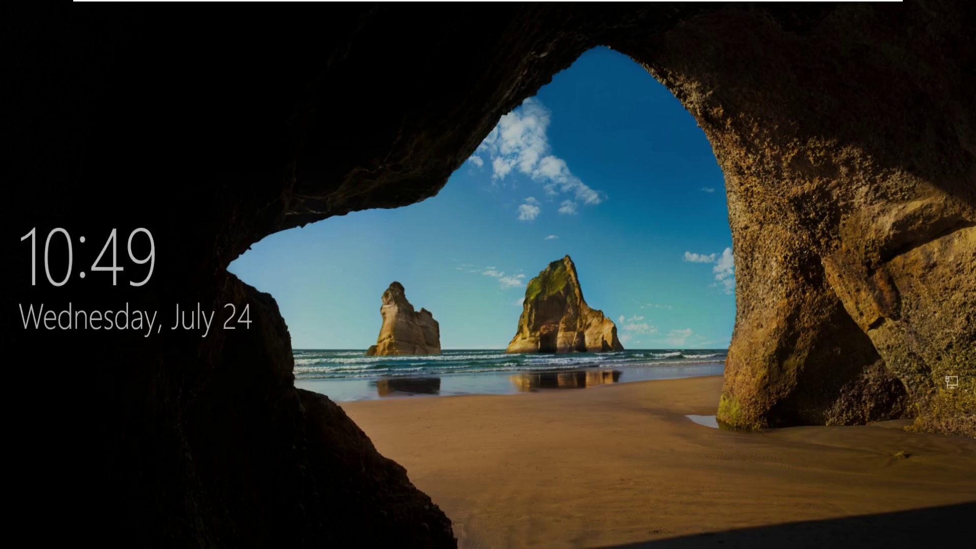
key("Return")
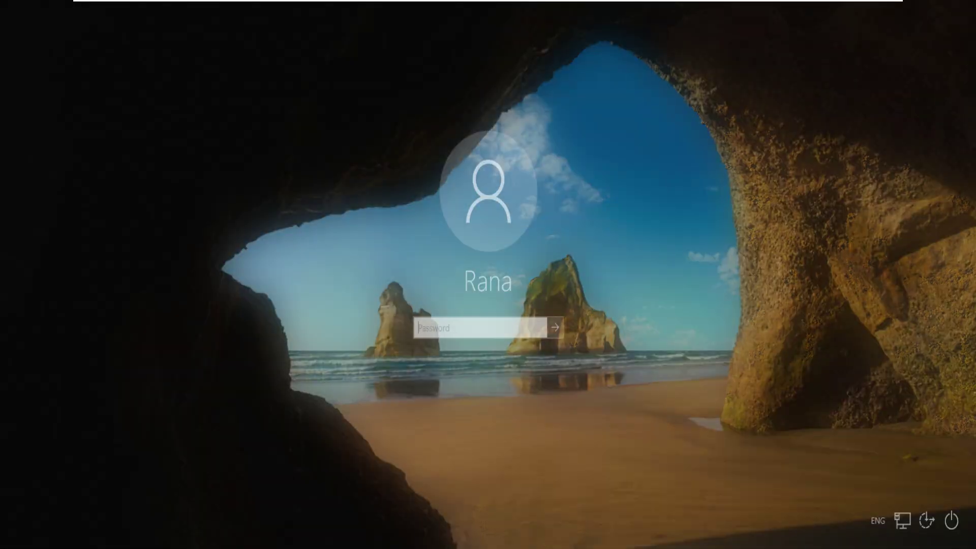
Sign in with the account password, refresh the desktop, and open File Explorer with Win+E.
type("***")
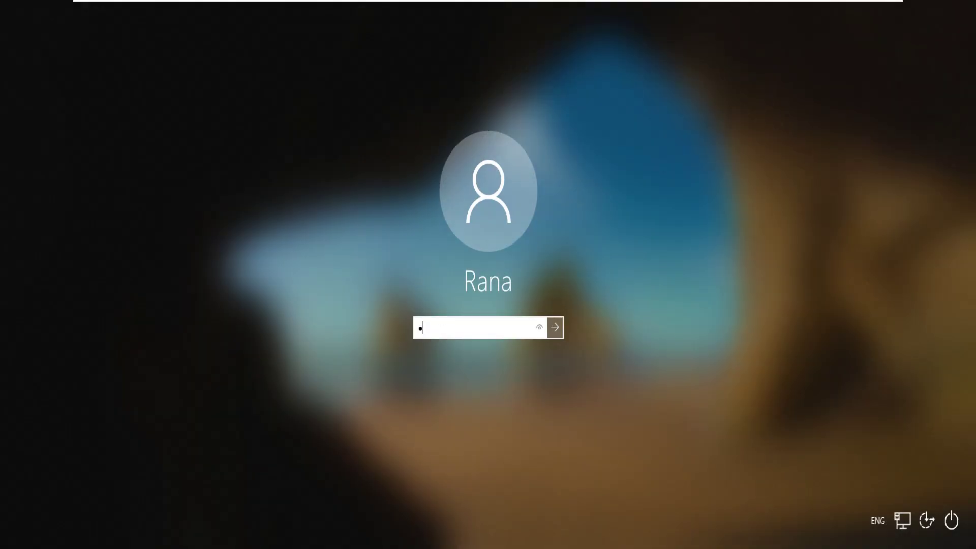
key("Return")
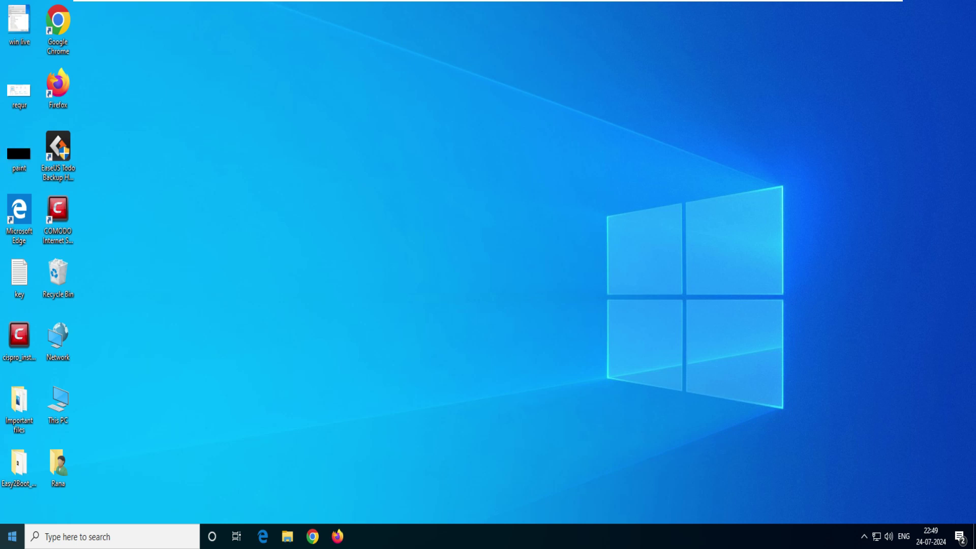
left_click(12, 536)
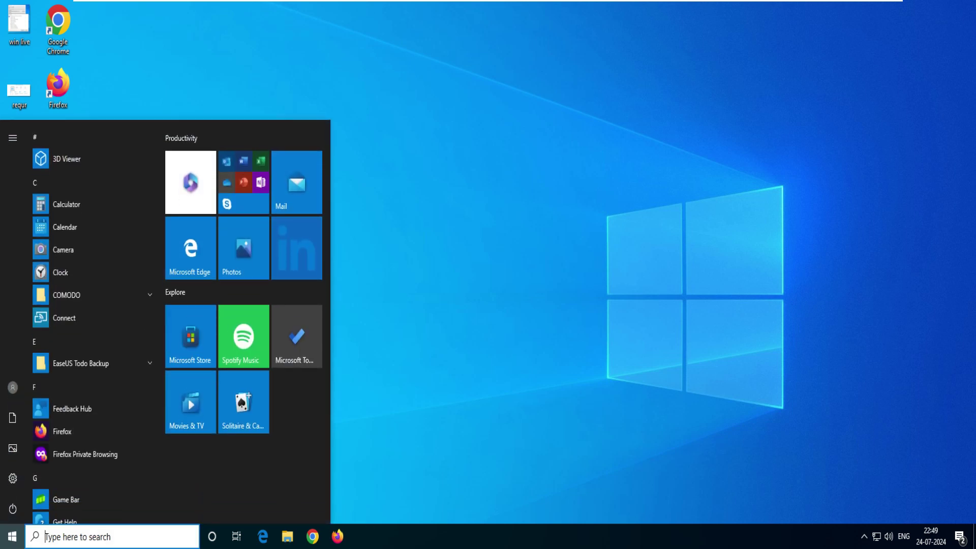
key("Escape")
right_click(504, 210)
left_click(539, 247)
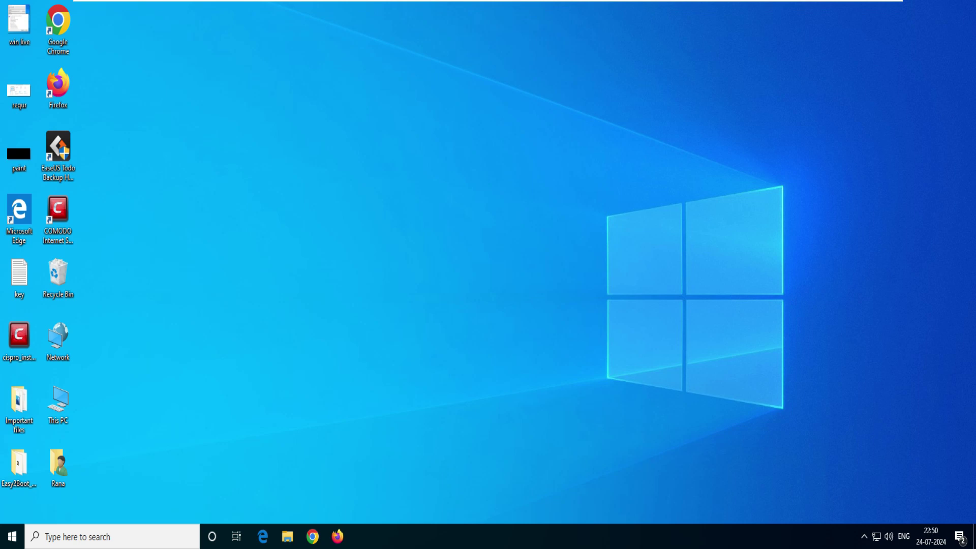
key("super+e")
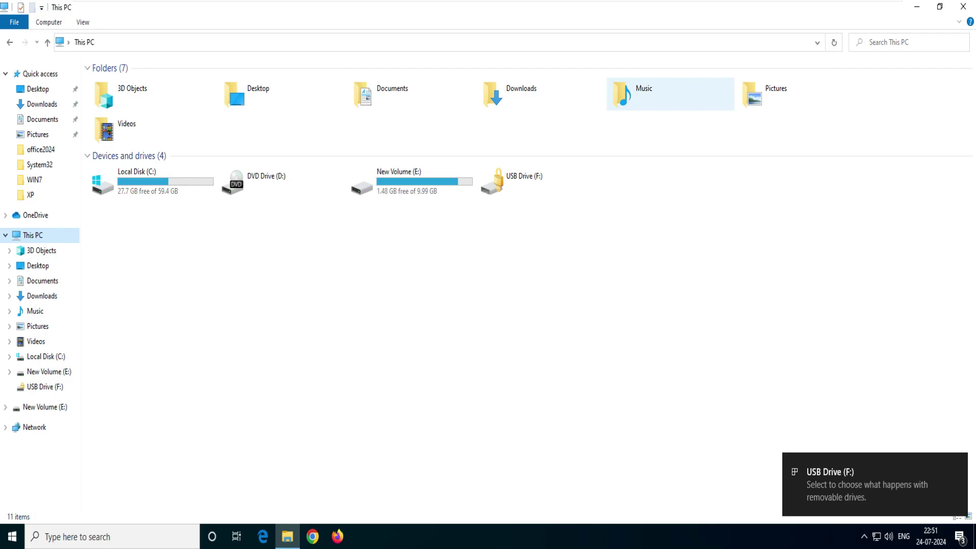
Reopen File Explorer at This PC and open the locked USB Drive (F:).
key("alt+F4")
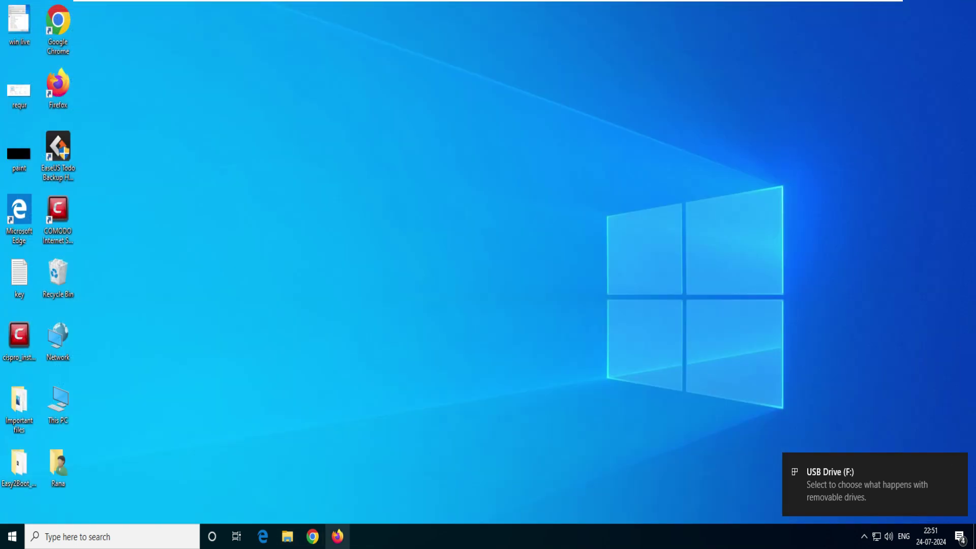
left_click(288, 537)
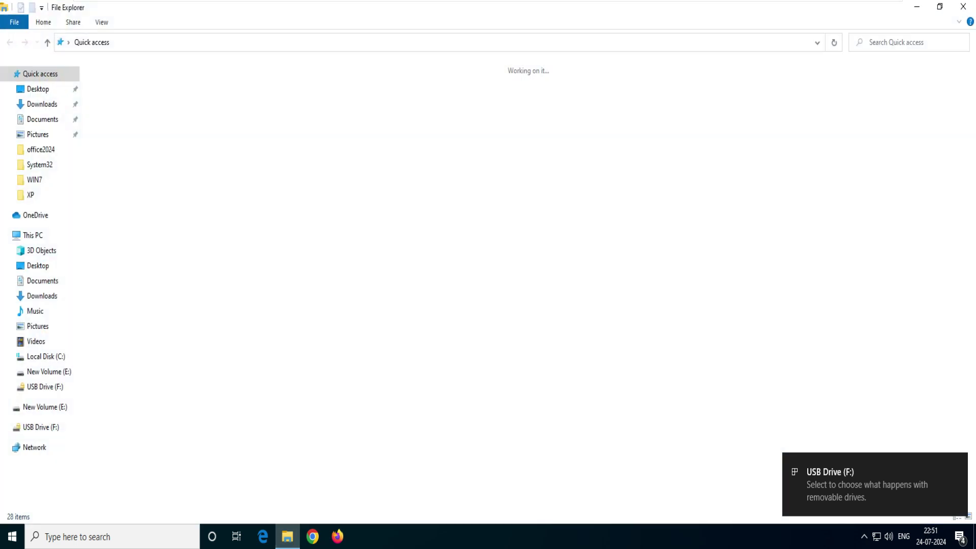
left_click(33, 235)
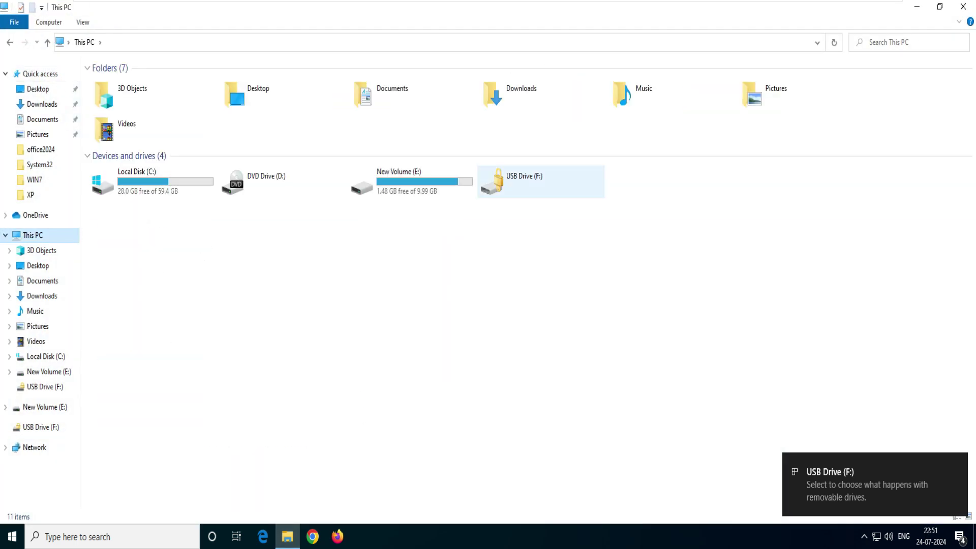
left_click(524, 181)
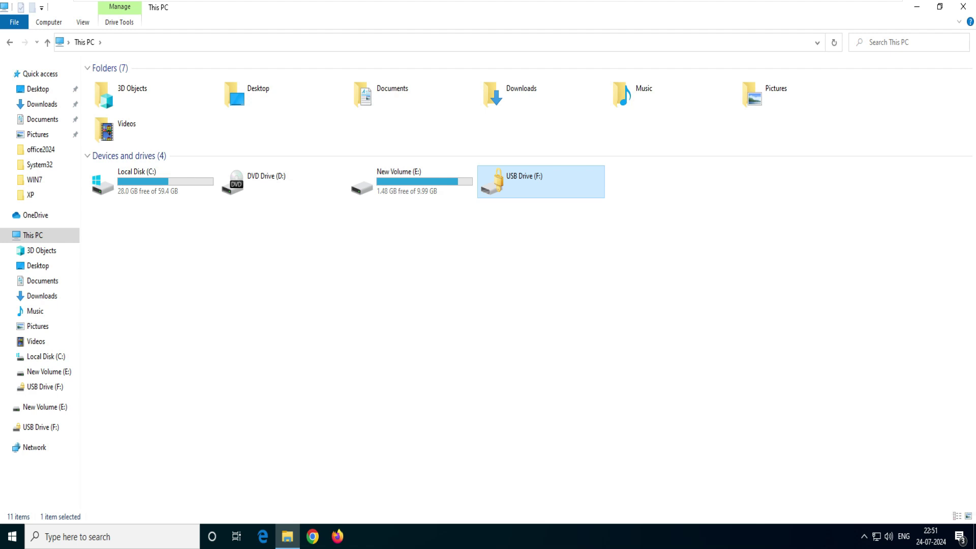
key("Return")
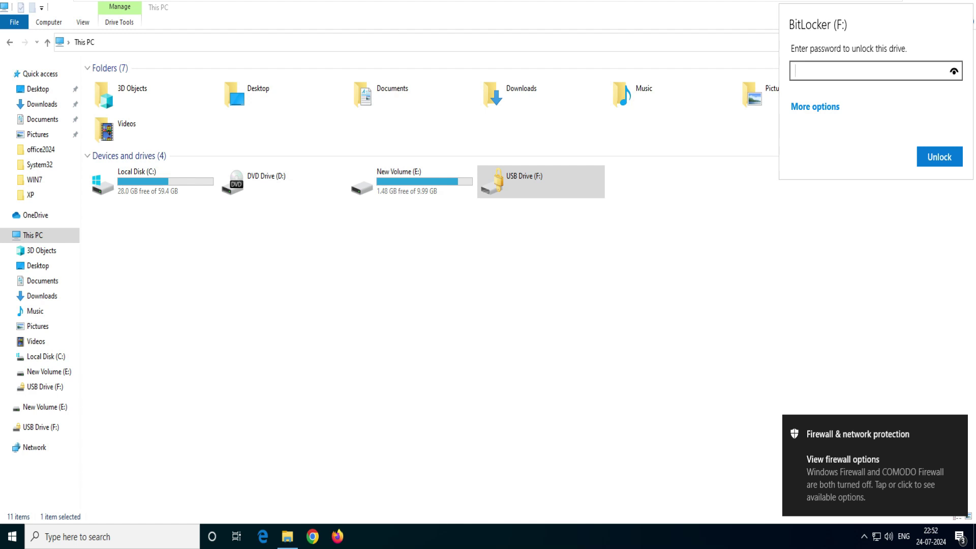
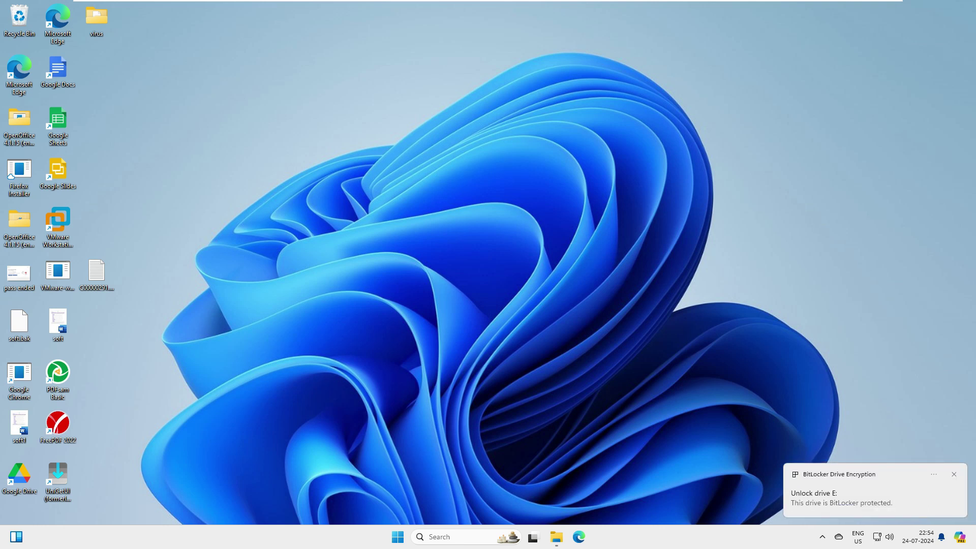
Open File Explorer with Win+E to show This PC's four drives, including locked USB Drive (E:).
key("super+e")
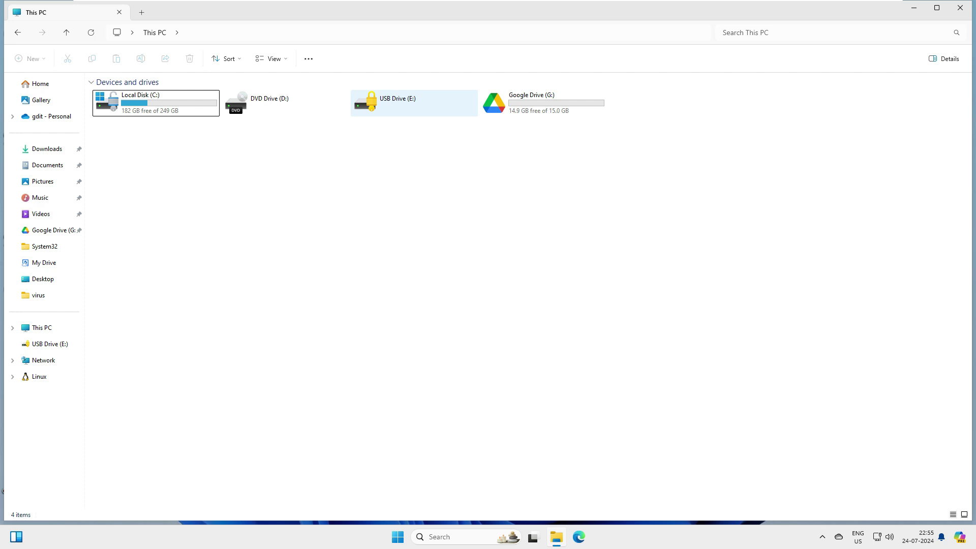
Unlock USB Drive (E:) with its BitLocker password and view its seven items, including Family Photos.
double_click(397, 102)
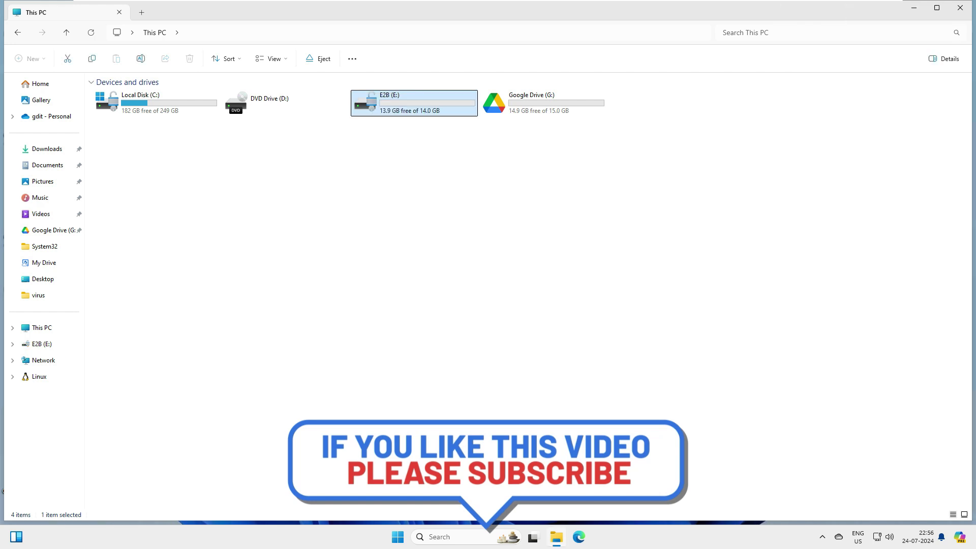
key("Return")
left_click_drag(534, 272, 131, 87)
key("Escape")
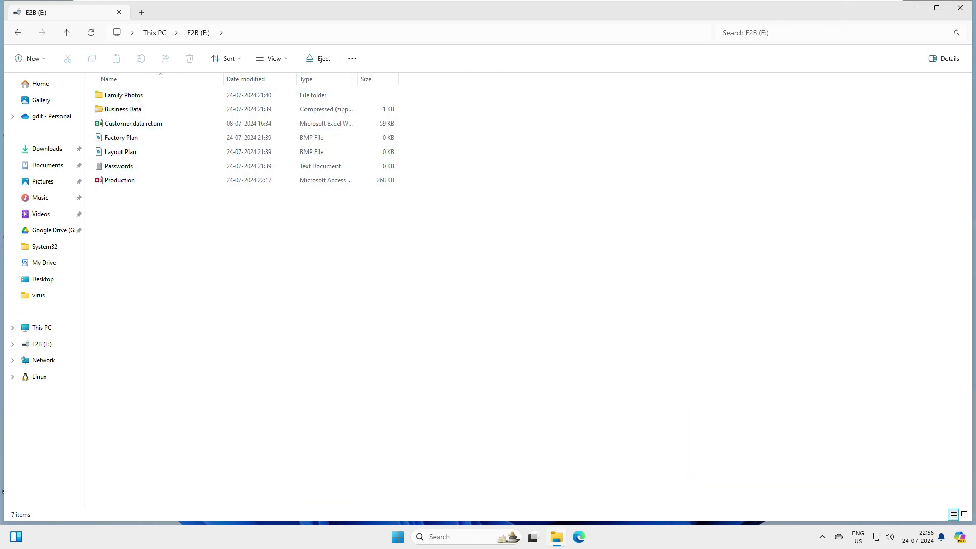